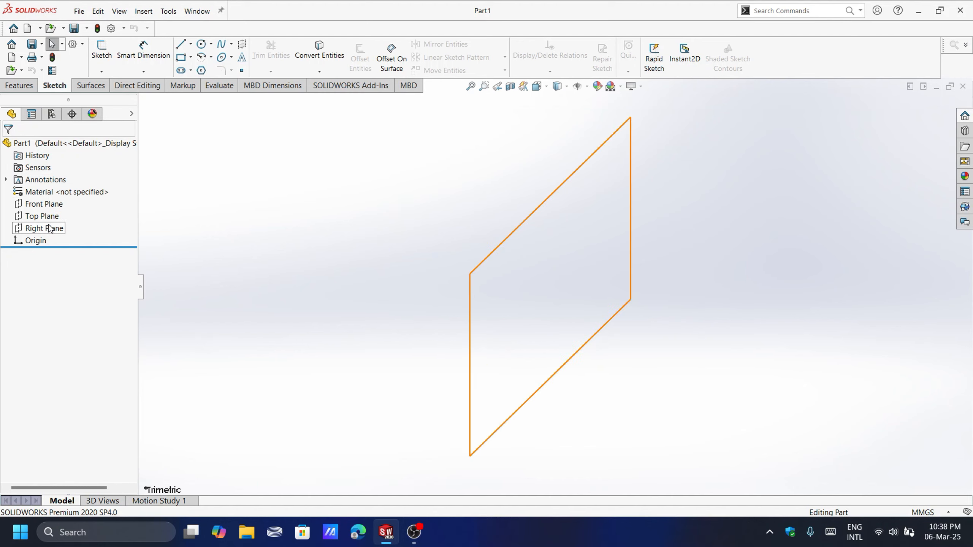
- Start a new sketch on the Front Plane
click(47, 207)
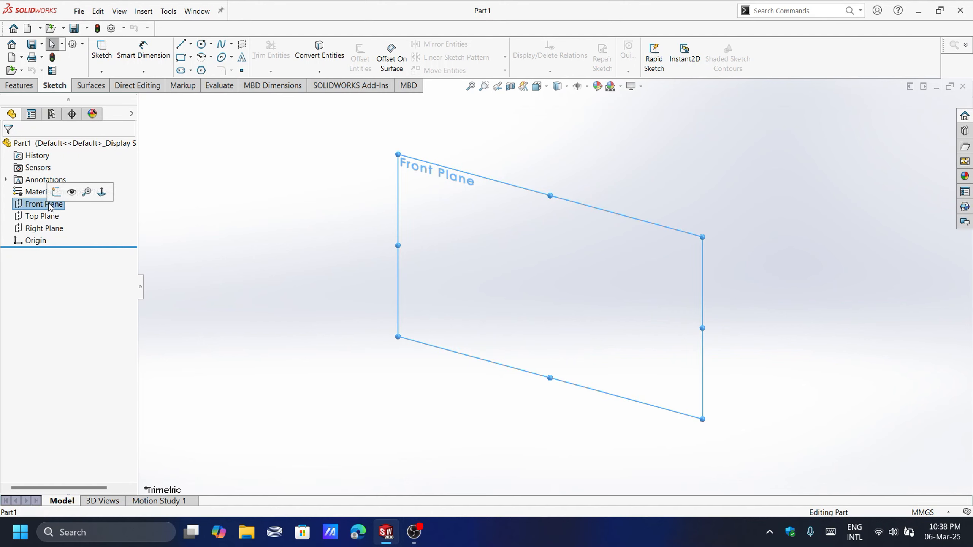
click(234, 203)
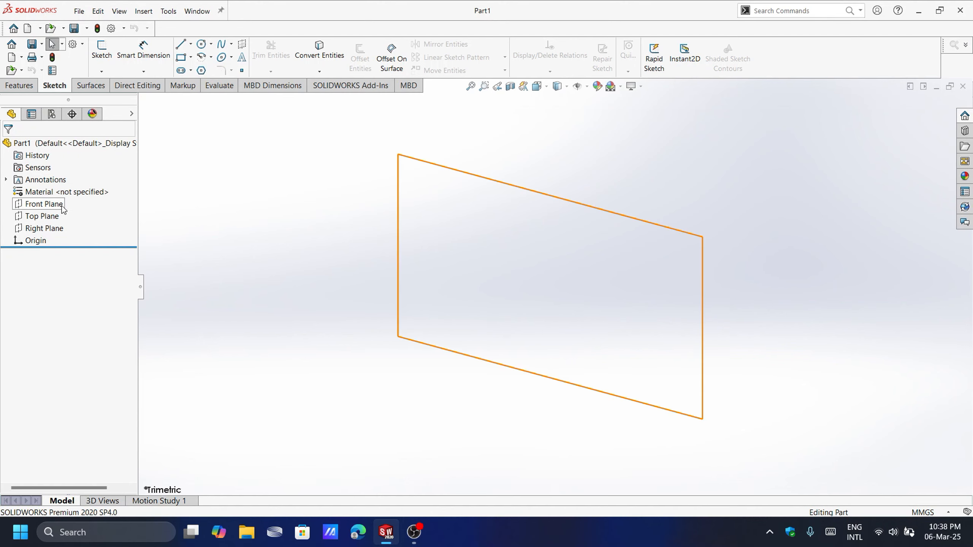
click(48, 204)
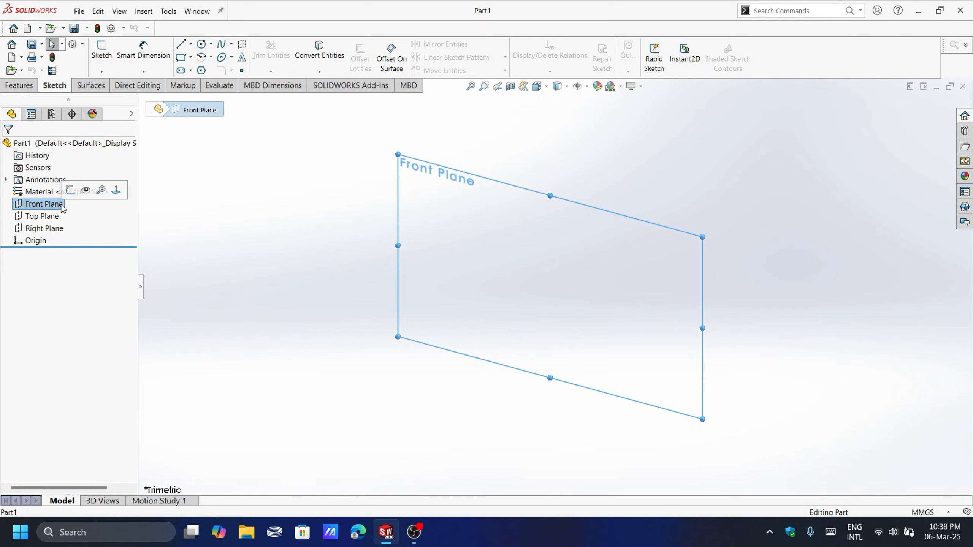
click(70, 191)
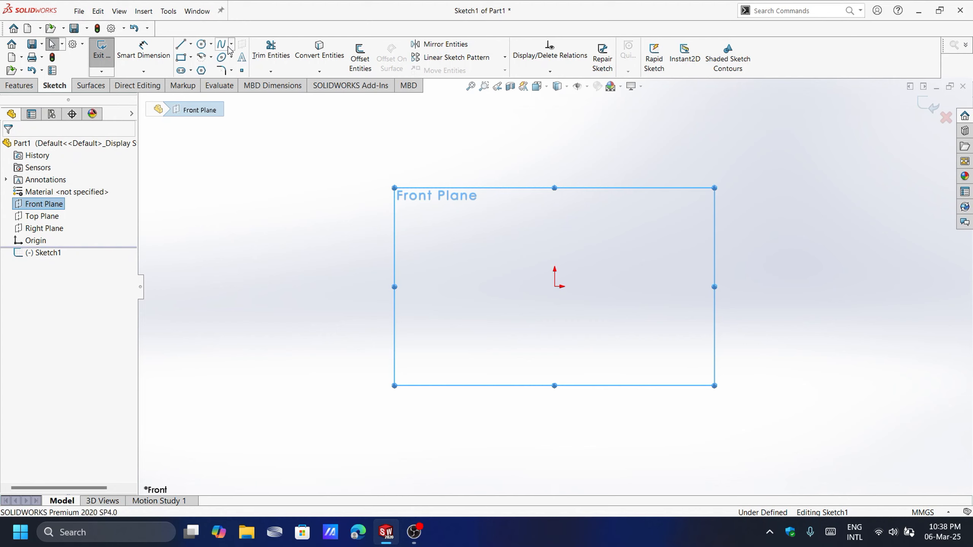
- Sketch a center rectangle about 146 by 103 mm, centred on the origin
click(191, 58)
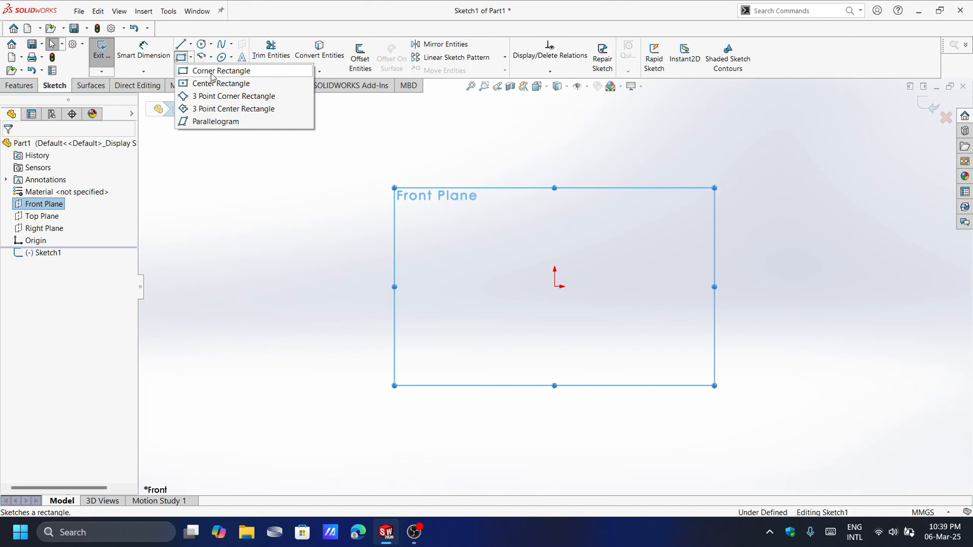
click(189, 84)
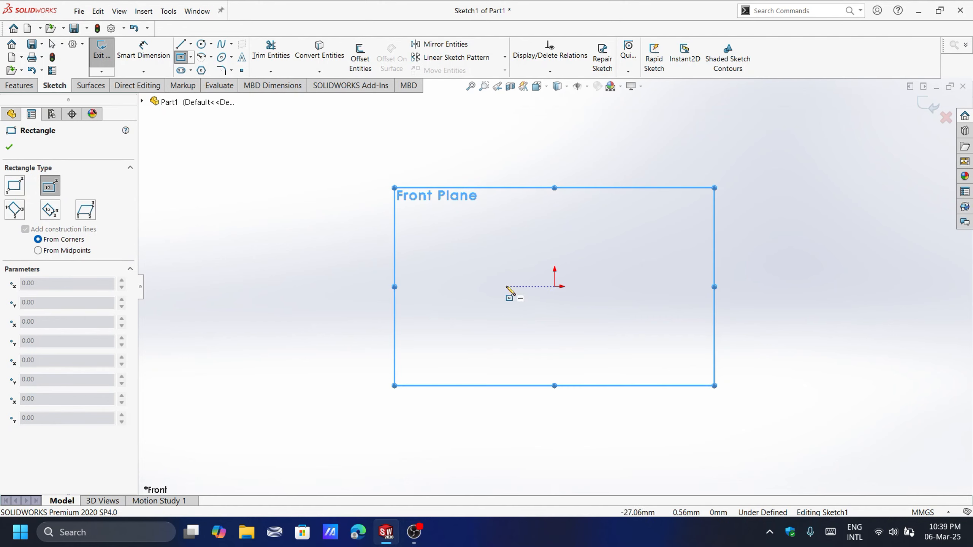
click(555, 288)
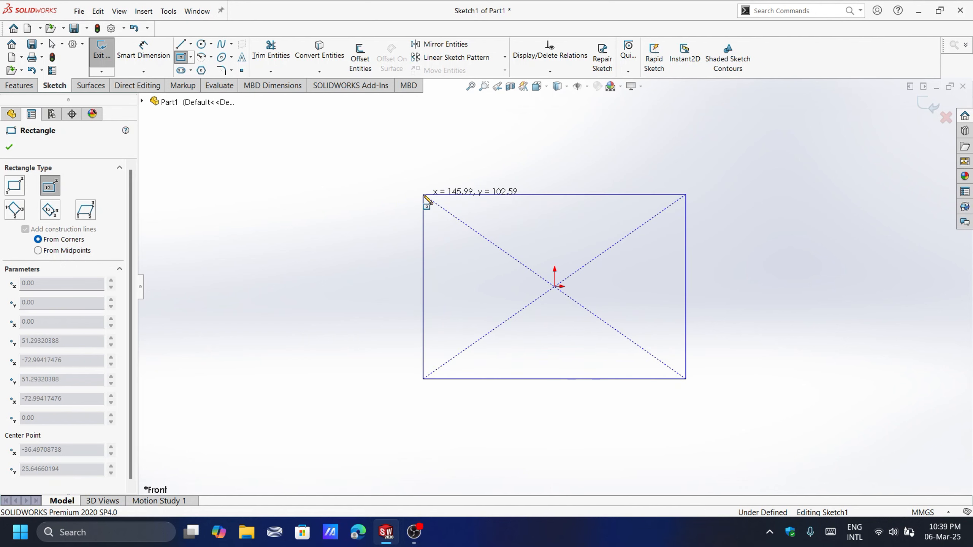
click(425, 195)
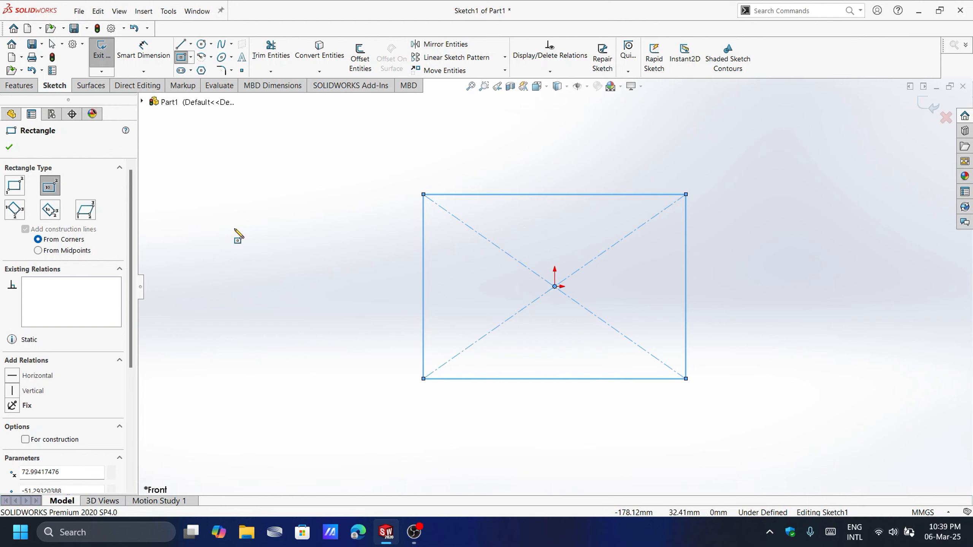
click(10, 147)
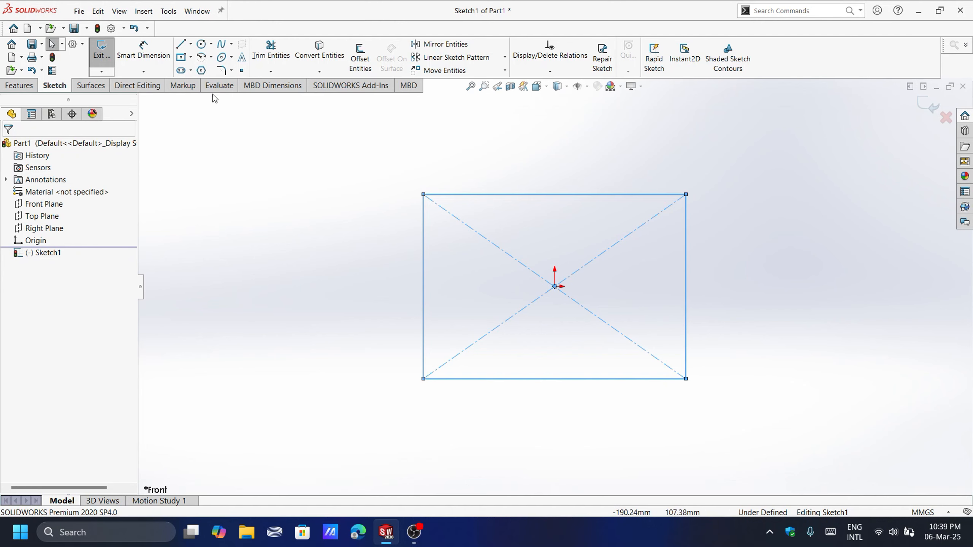
- Dimension the rectangle's upper horizontal edge to 10 mm
click(149, 57)
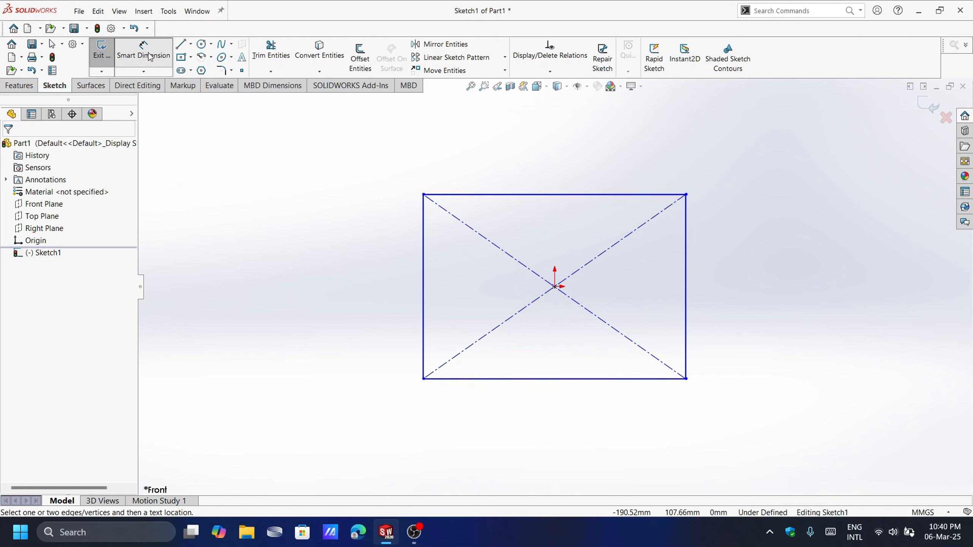
click(535, 196)
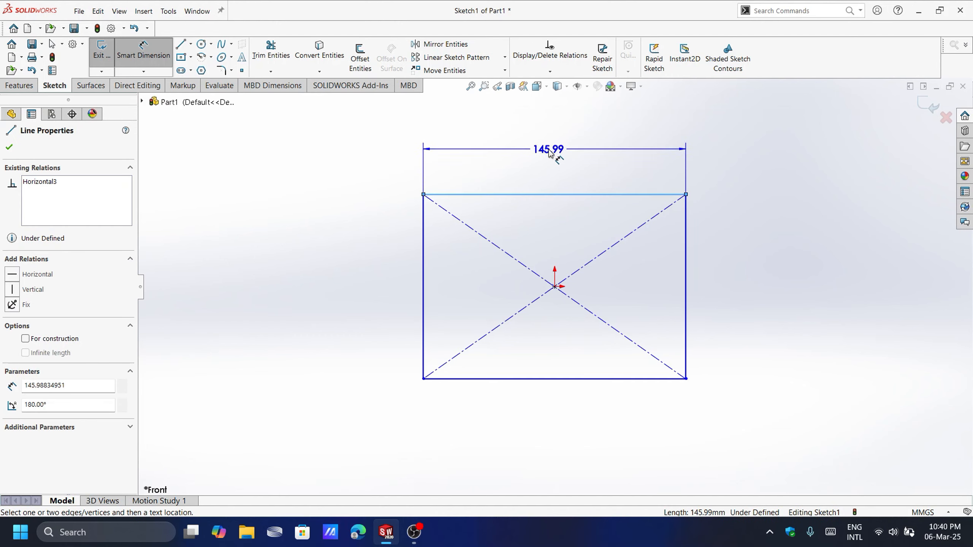
click(549, 149)
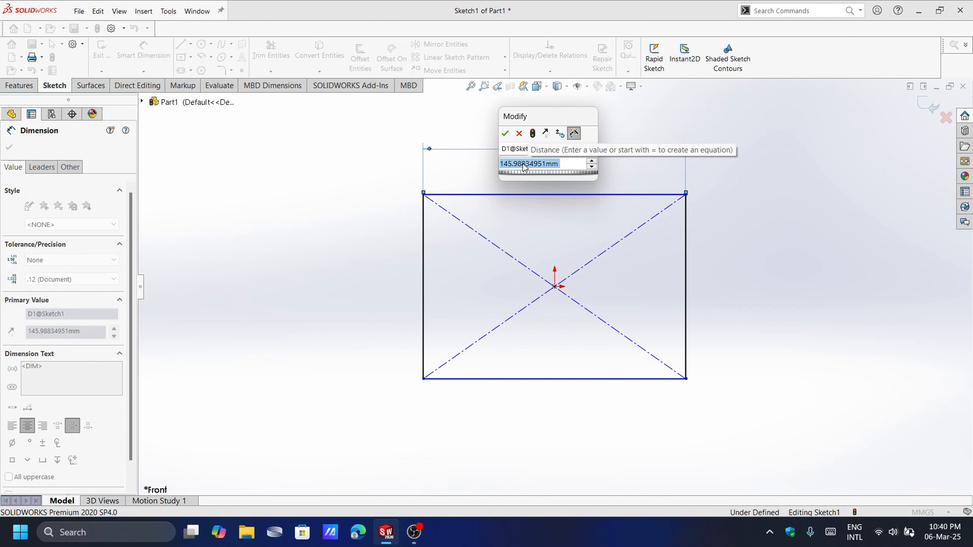
text(10)
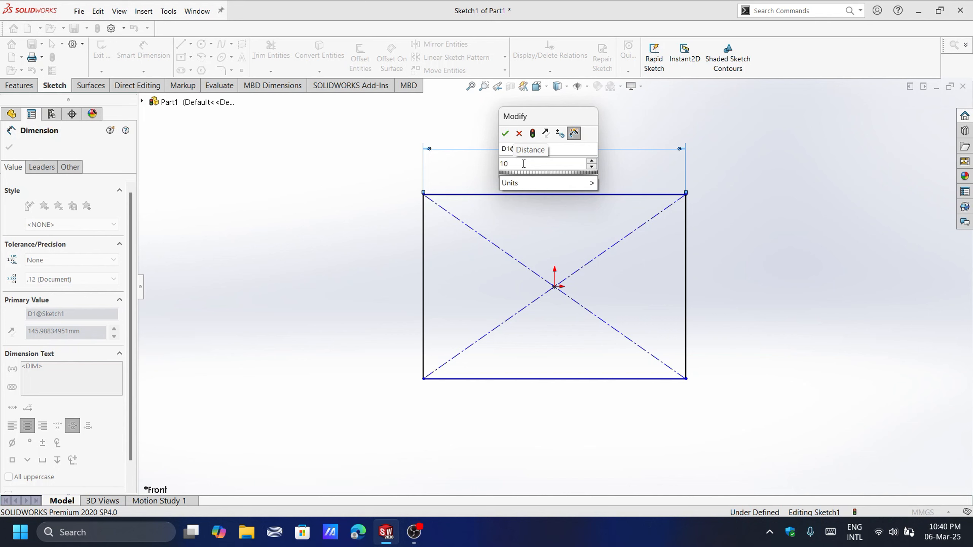
key(Return)
key(Return)
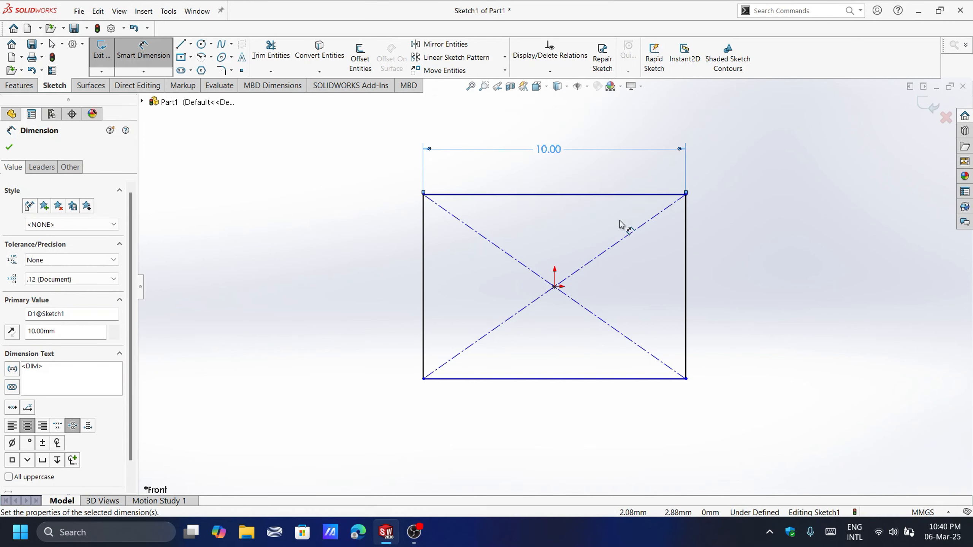
- Dimension the rectangle's vertical side to 10 mm and exit the sketch
click(686, 276)
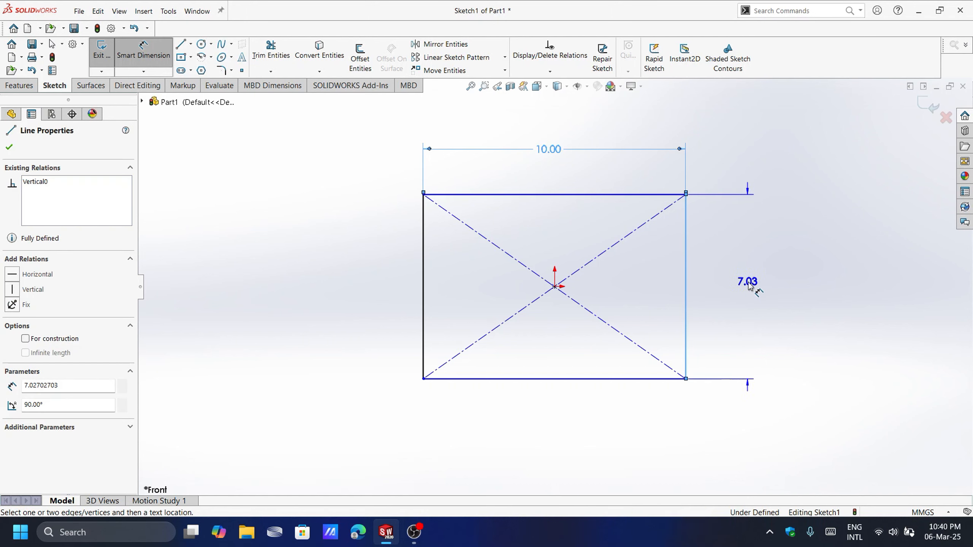
click(747, 279)
text(10)
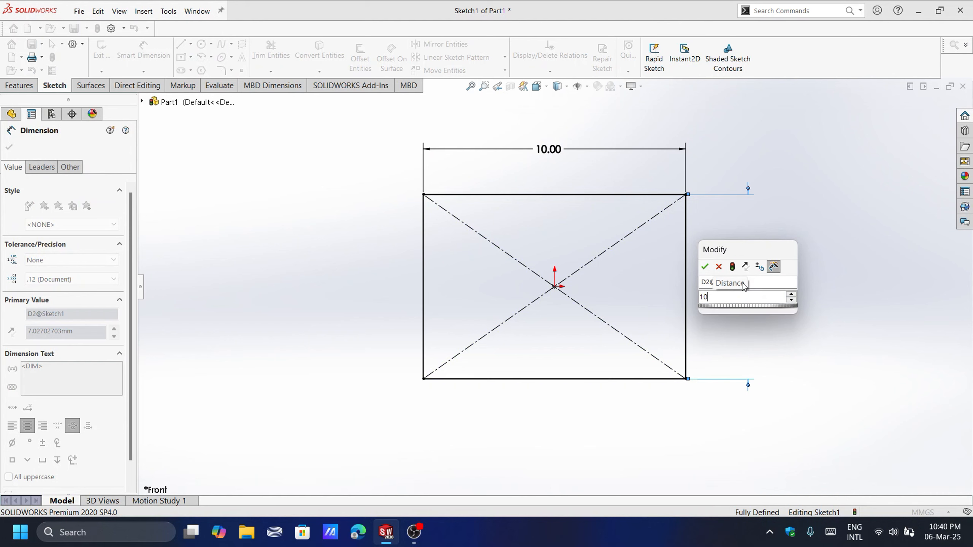
key(Return)
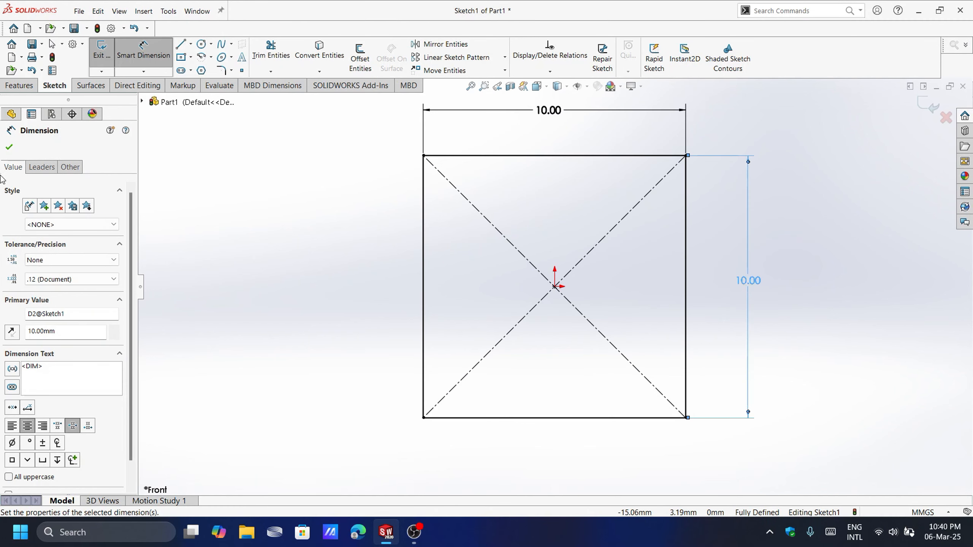
click(8, 147)
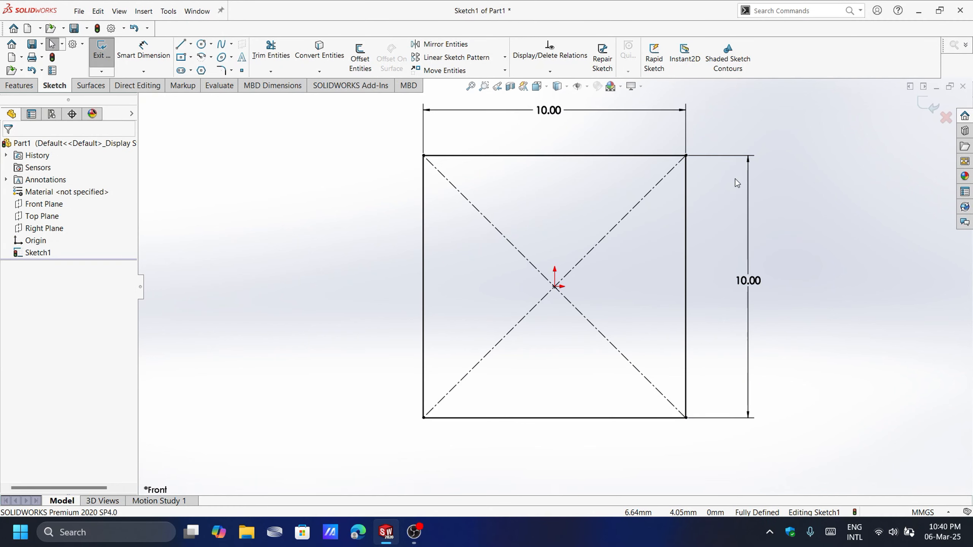
click(929, 105)
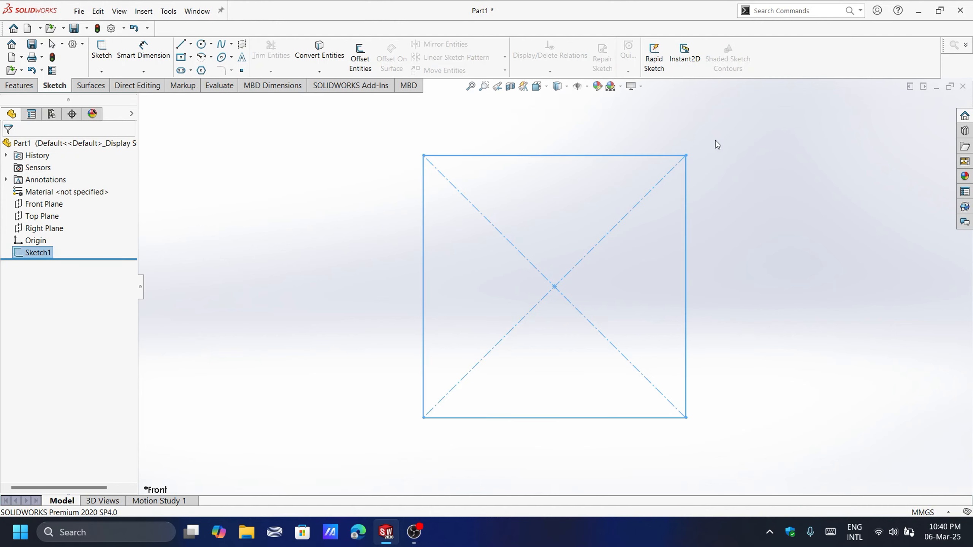
- Start a blind Extruded Boss/Base from the square sketch
mouse_move(716, 141)
middle_down()
mouse_move(630, 163)
mouse_move(686, 159)
middle_up()
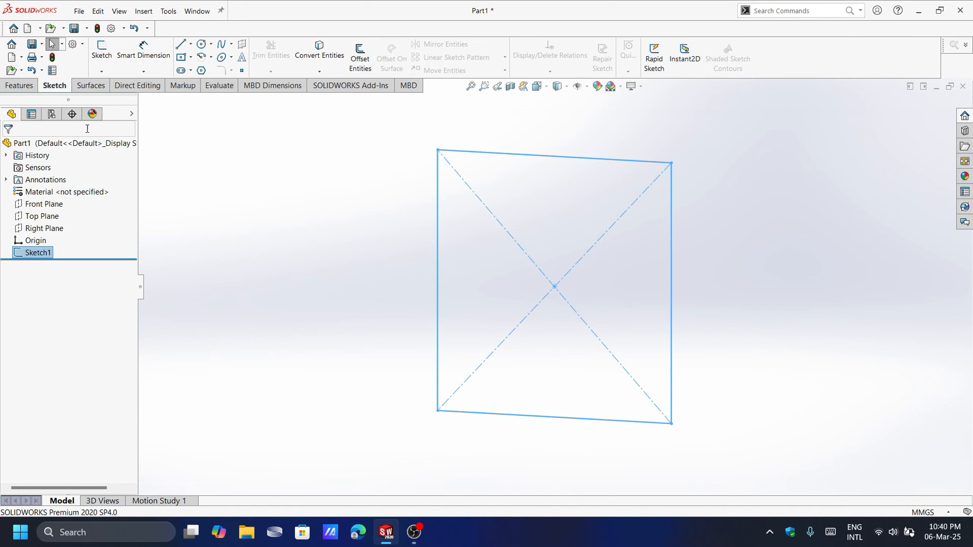
click(19, 86)
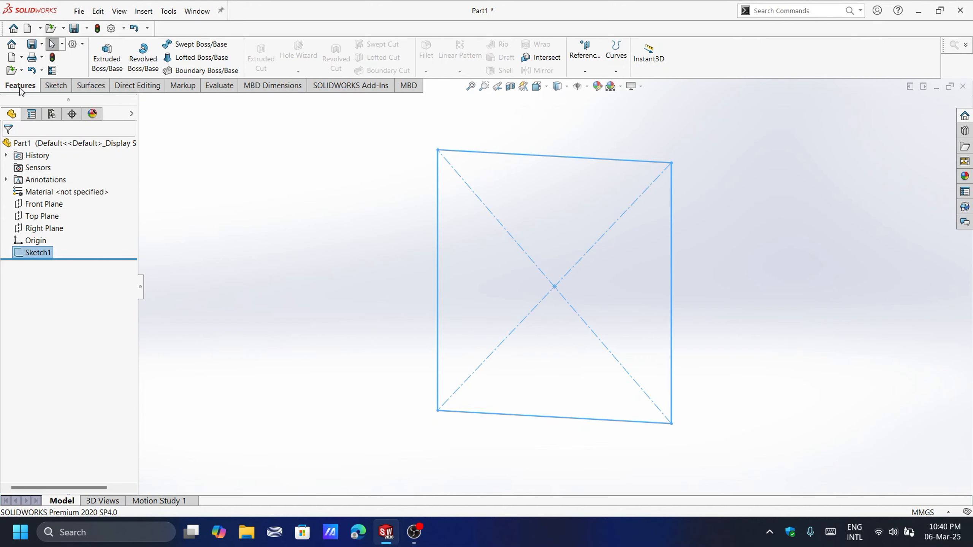
click(104, 63)
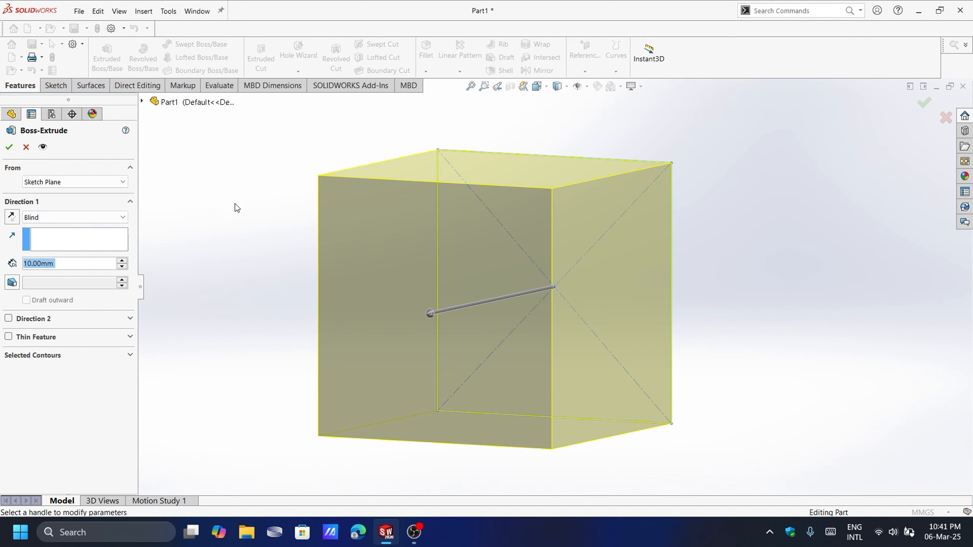
scroll(497, 142, up, 5)
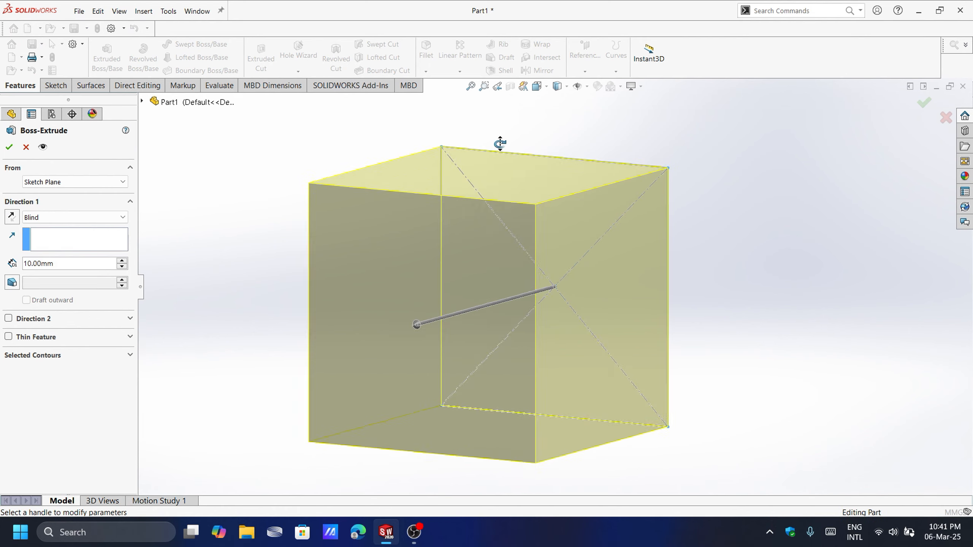
mouse_move(522, 189)
middle_down()
mouse_move(509, 178)
mouse_move(523, 177)
middle_up()
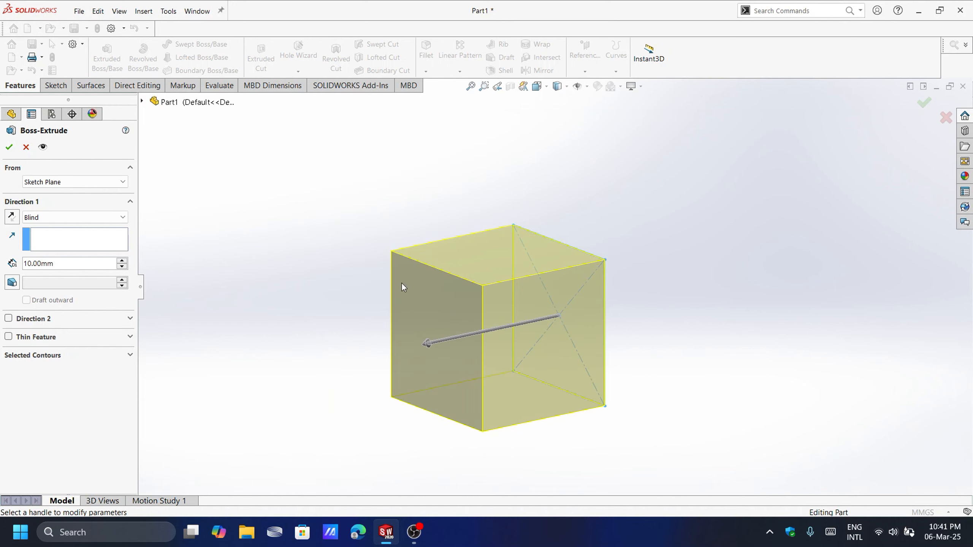
- Pull the extrusion's direction handle in to a depth of 6 mm
click(428, 345)
click(430, 348)
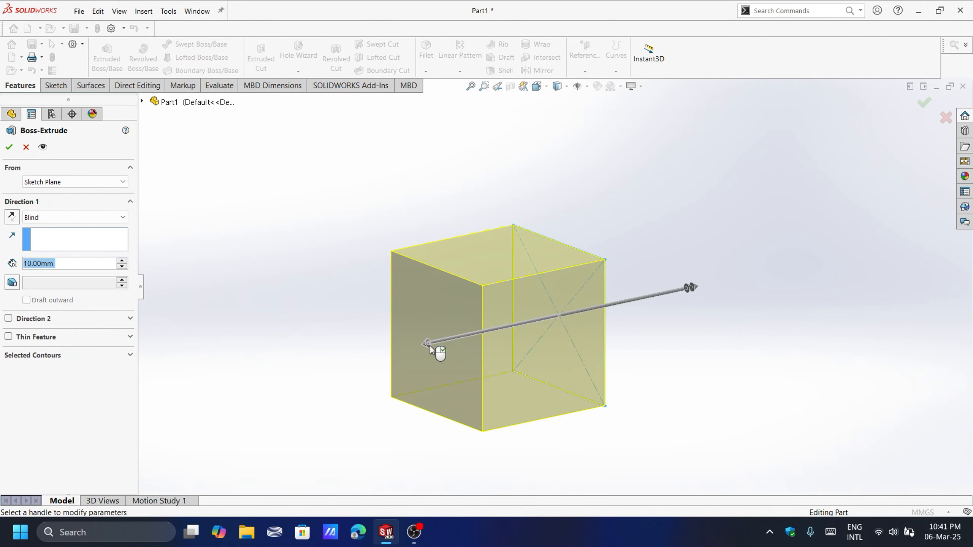
click(433, 347)
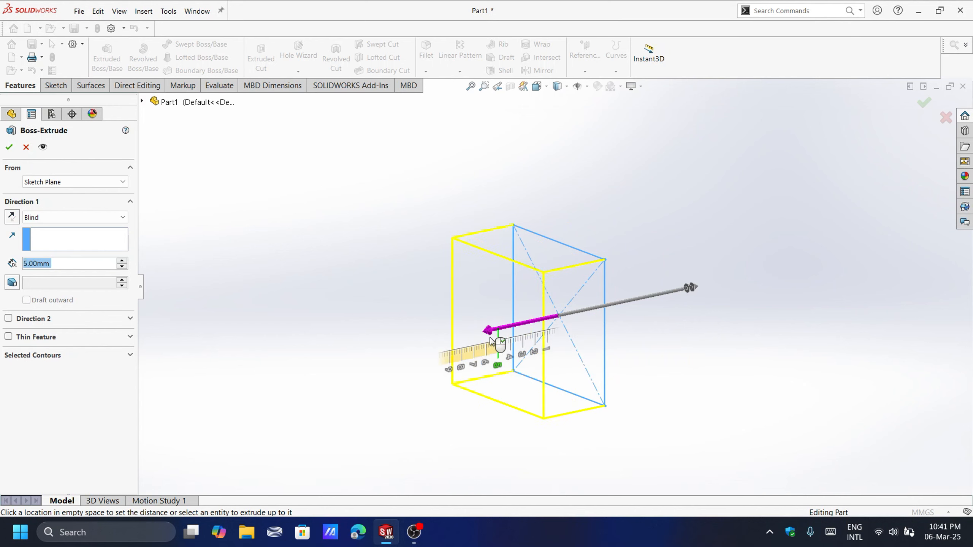
click(493, 343)
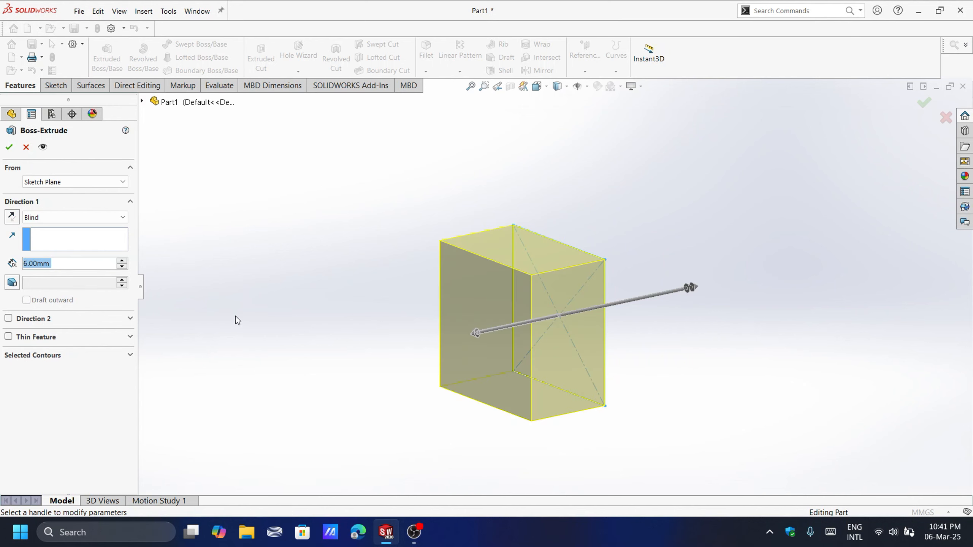
- Set the extrusion depth to 10 mm and complete the cube
double_click(52, 263)
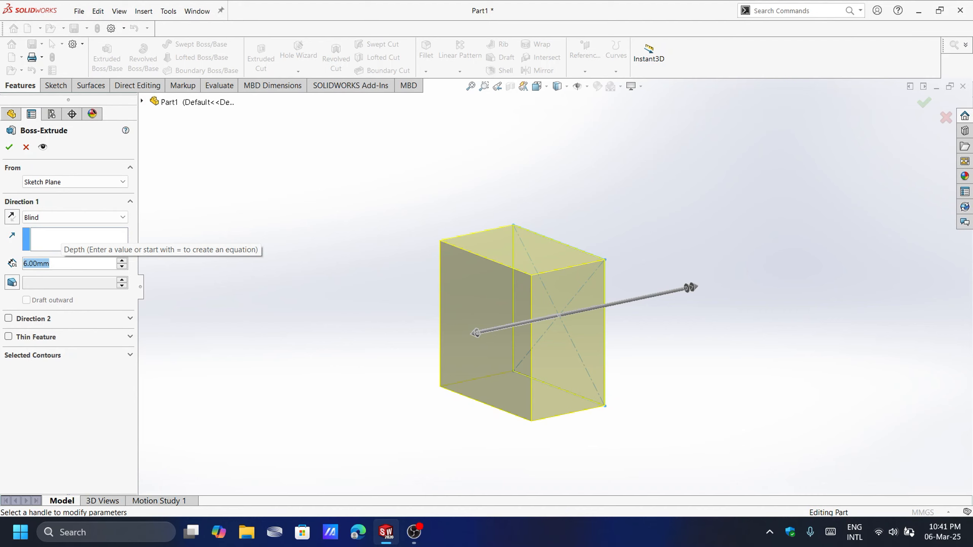
text(10)
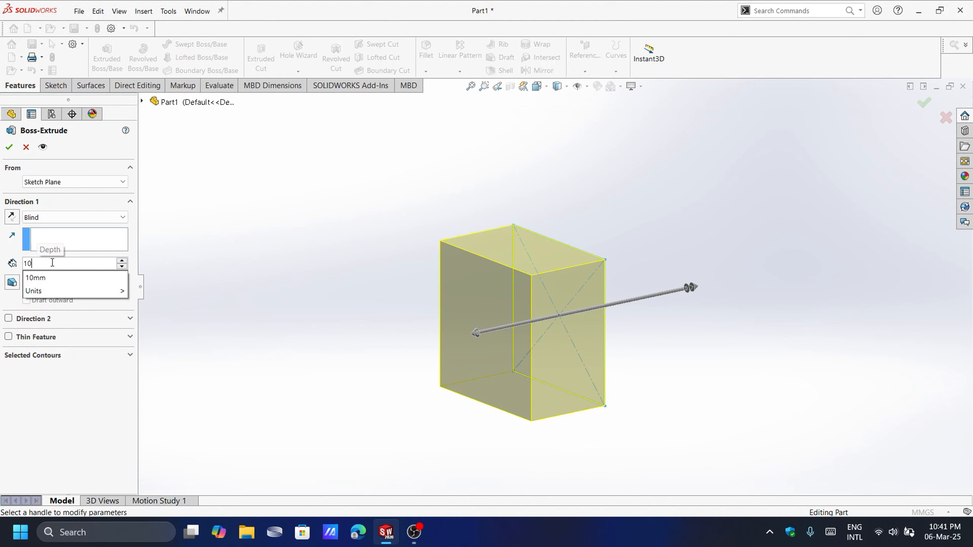
key(Return)
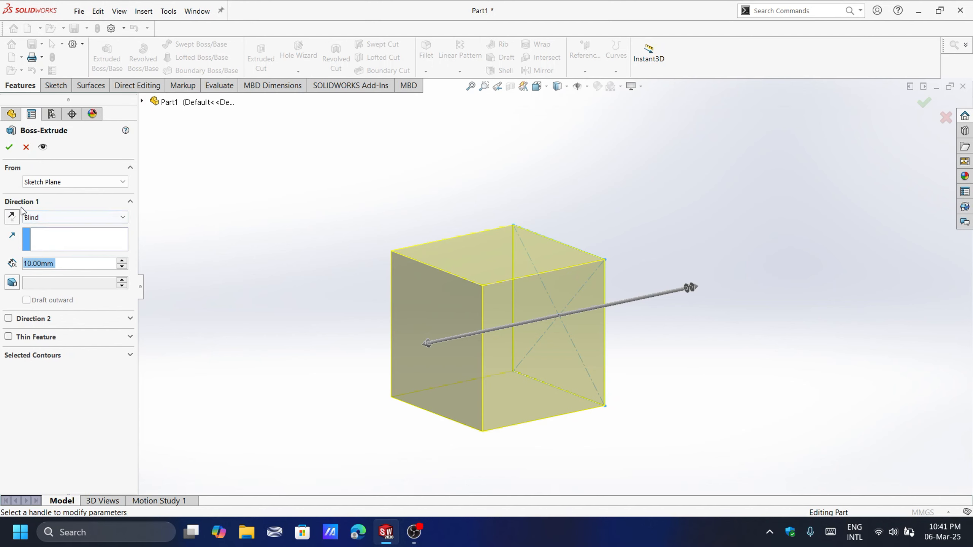
click(9, 146)
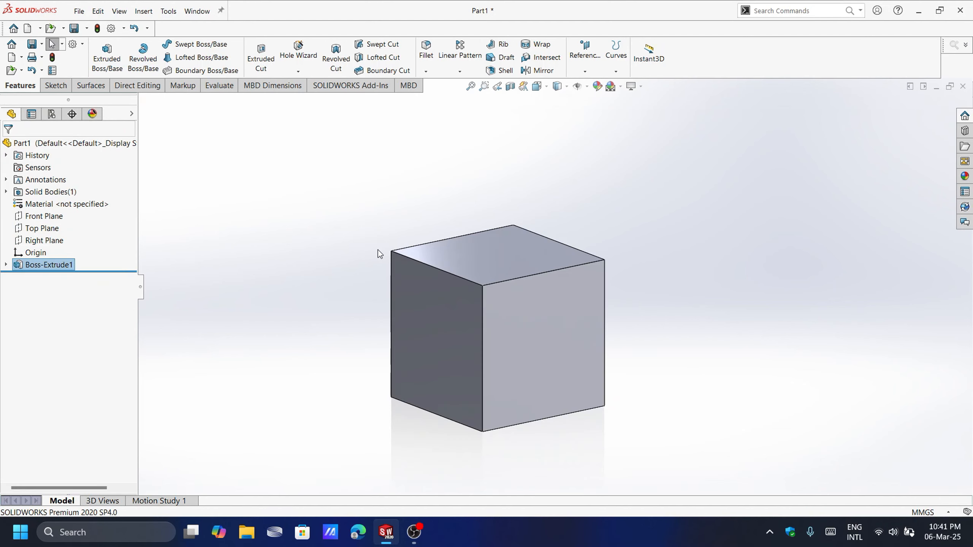
- Apply the white high gloss plastic appearance to the cube
middle_drag(589, 212, 393, 234)
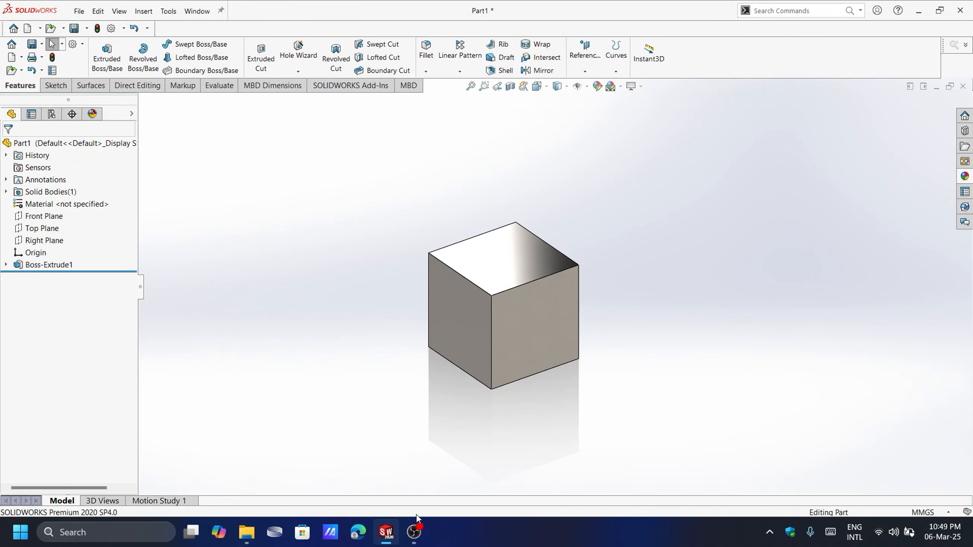
mouse_move(662, 252)
middle_down()
mouse_move(605, 256)
mouse_move(674, 239)
middle_up()
click(964, 176)
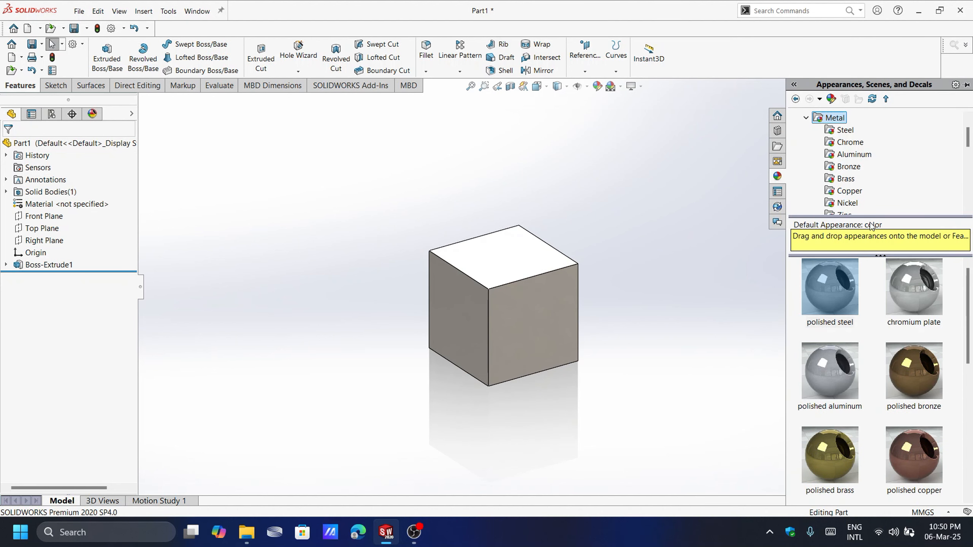
click(806, 117)
scroll(812, 127, up, 1)
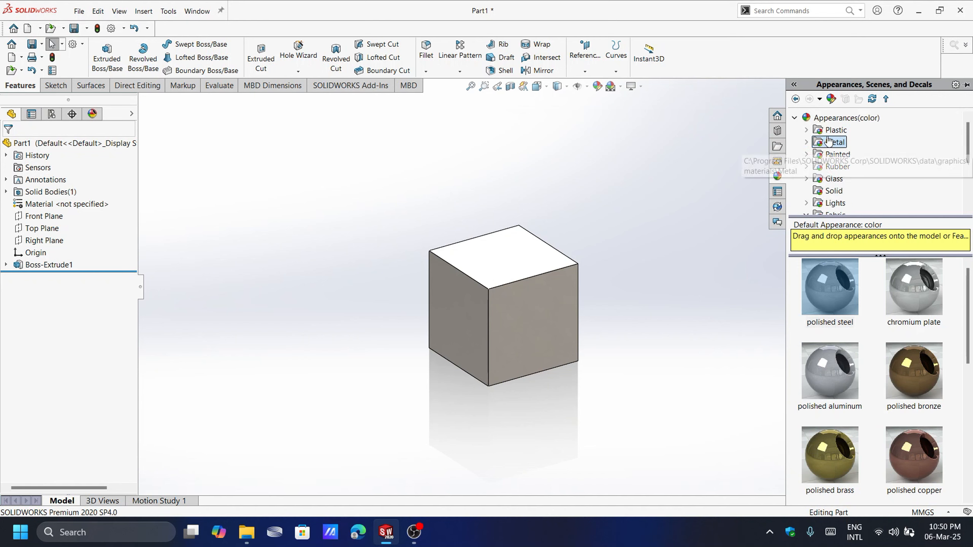
click(806, 130)
scroll(808, 133, up, 1)
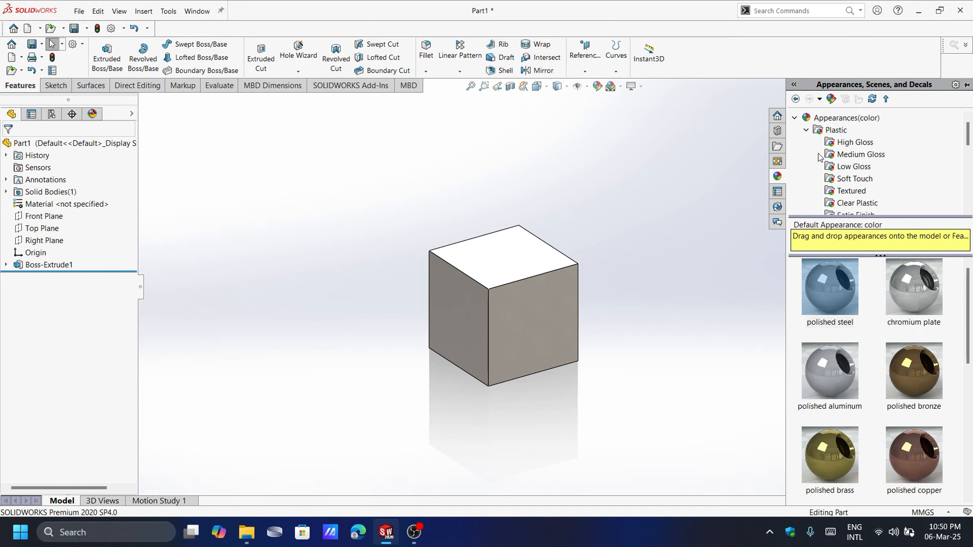
drag(845, 308, 577, 302)
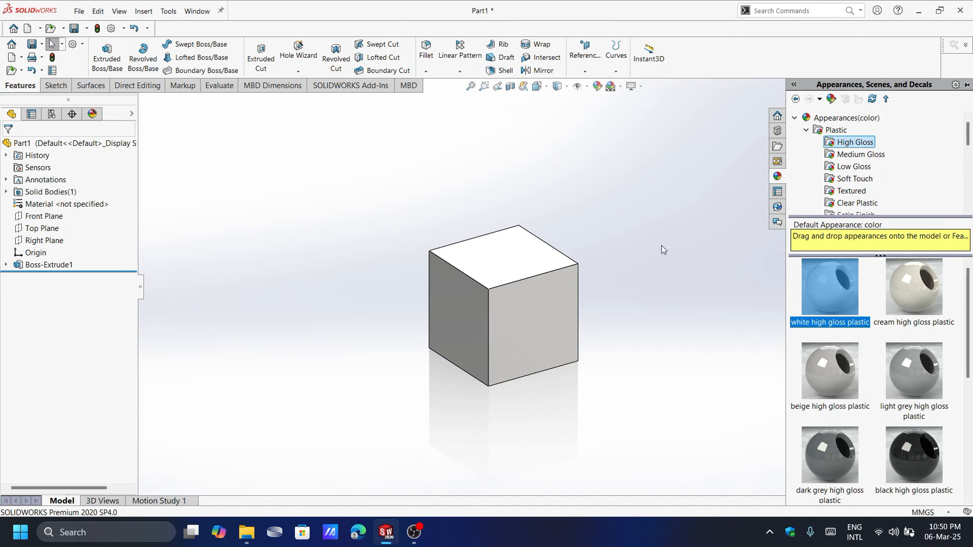
- Turn on Shadows In Shaded Mode and Ambient Occlusion for the model display
click(642, 88)
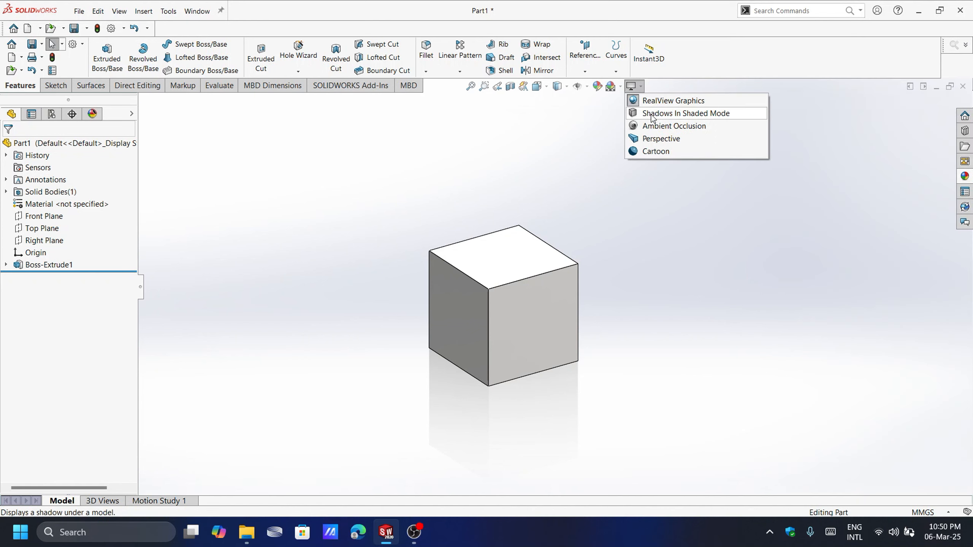
click(651, 111)
click(640, 87)
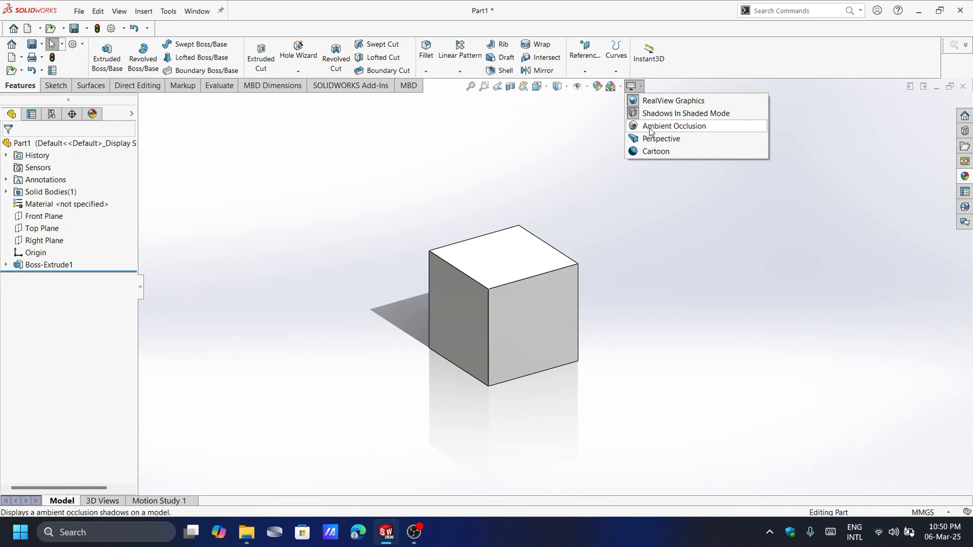
click(651, 126)
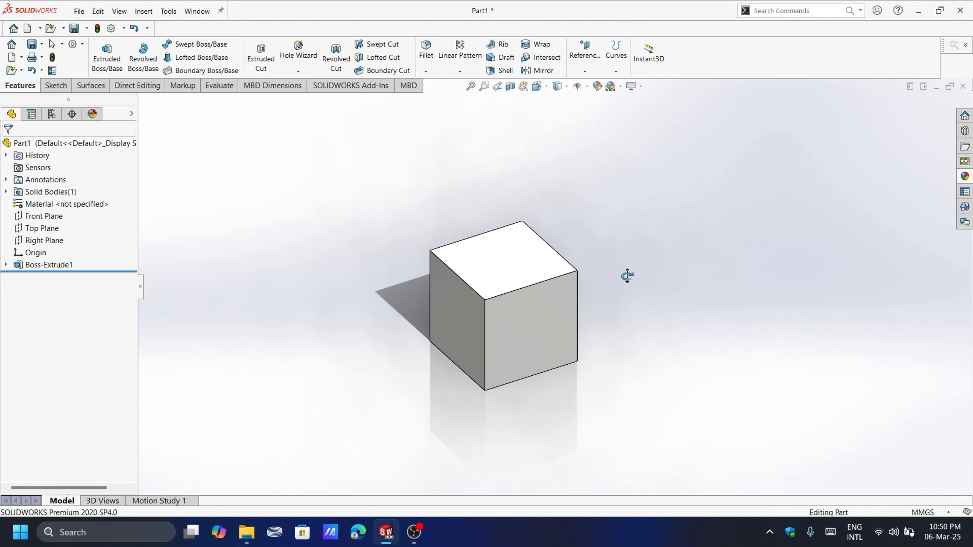
- Try the Solid appearances red, orange and green on the cube in turn
click(965, 175)
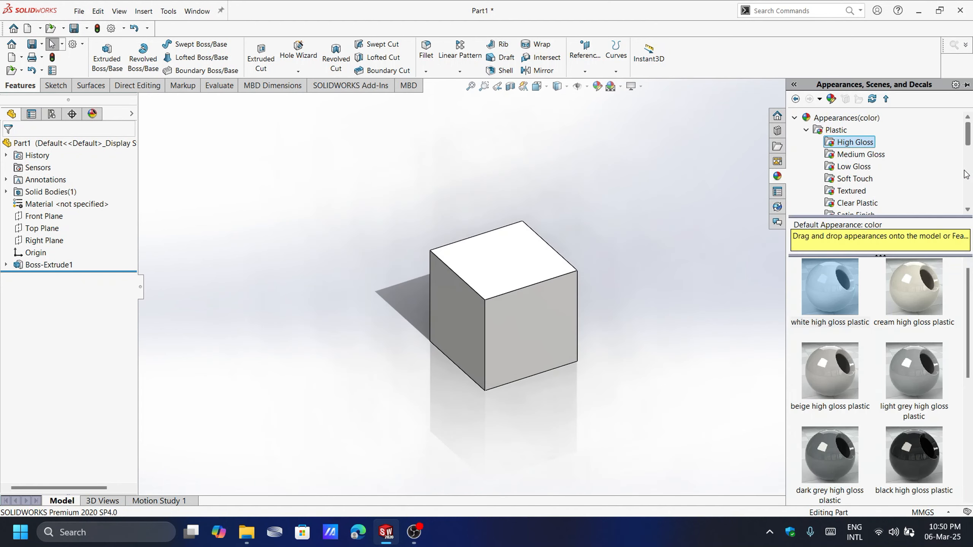
click(806, 130)
click(830, 190)
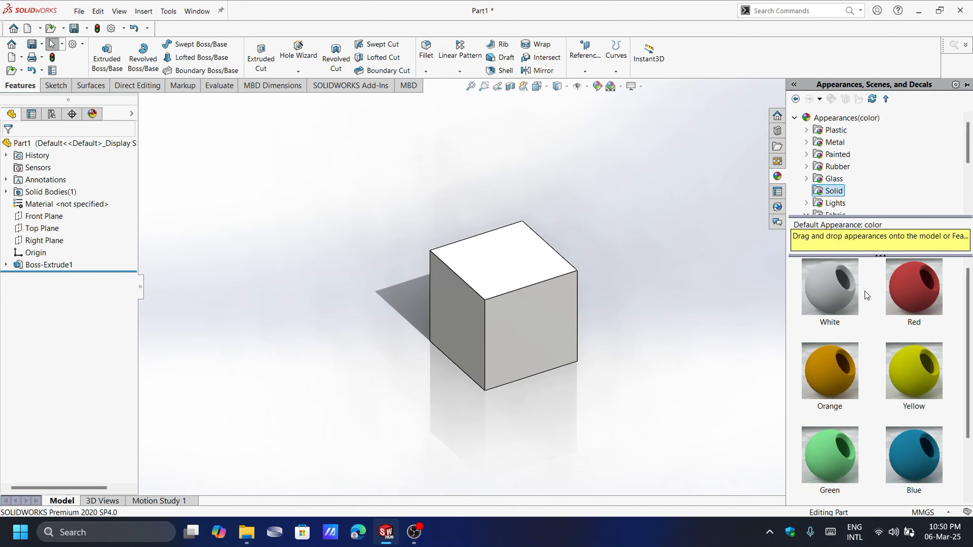
double_click(919, 290)
double_click(847, 351)
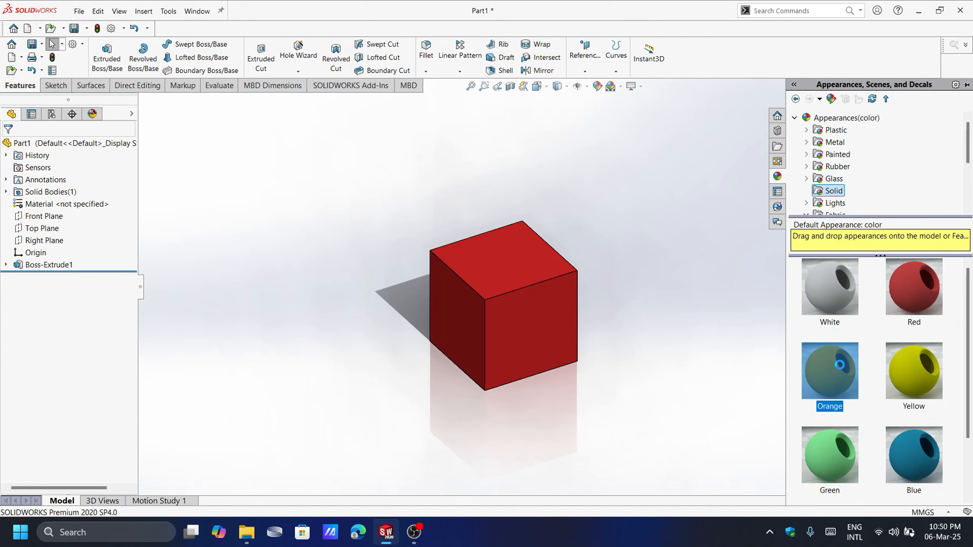
double_click(829, 457)
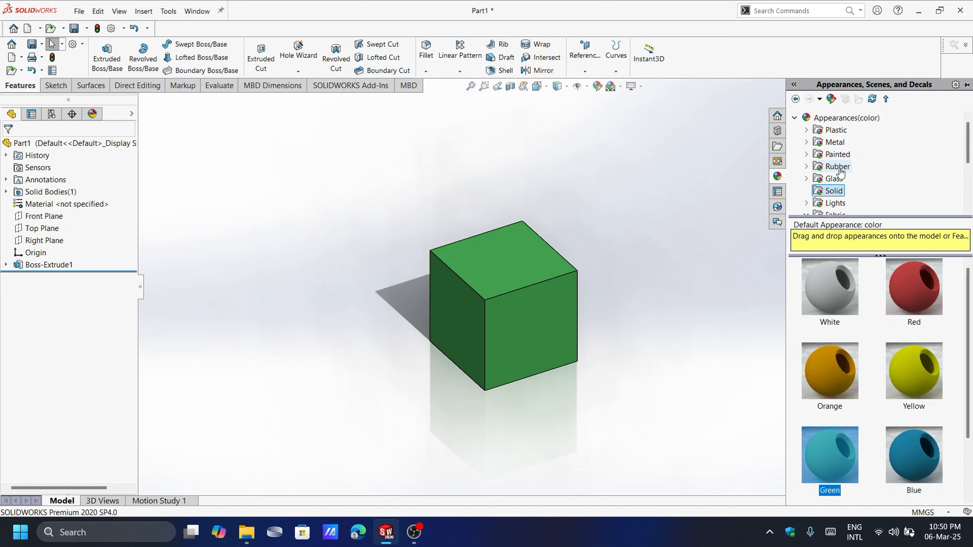
- Apply the clear glass appearance from the Gloss glass category to the cube and view it from another side
click(806, 118)
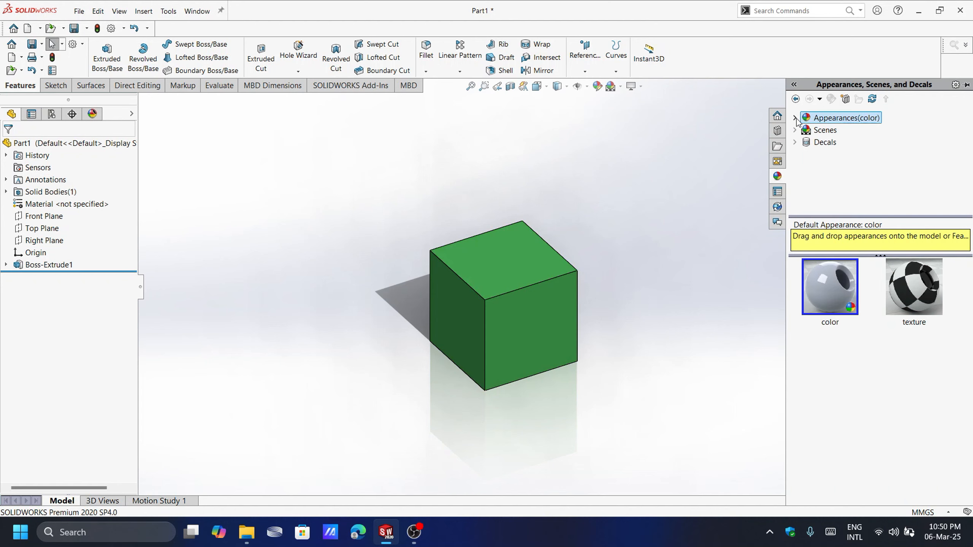
click(795, 118)
scroll(819, 165, up, 2)
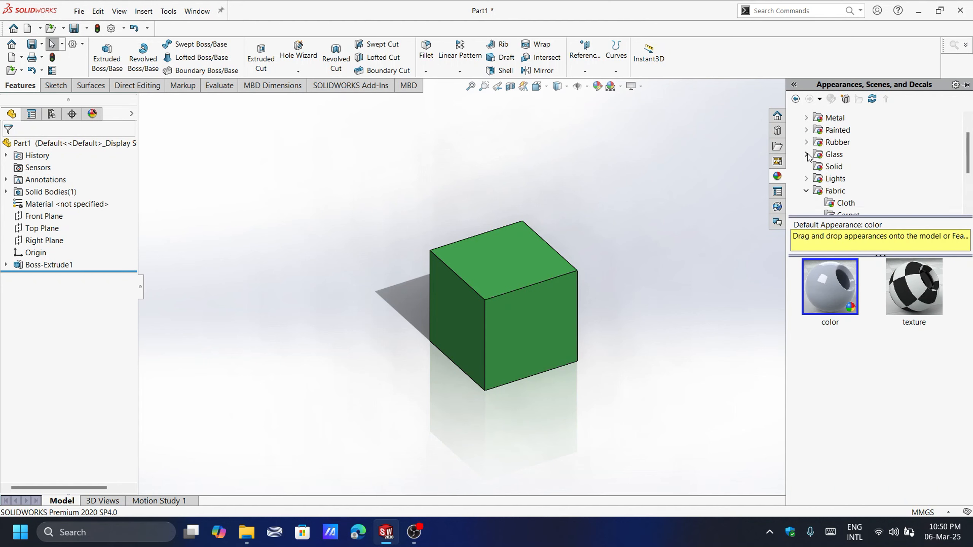
click(806, 154)
click(844, 167)
double_click(850, 293)
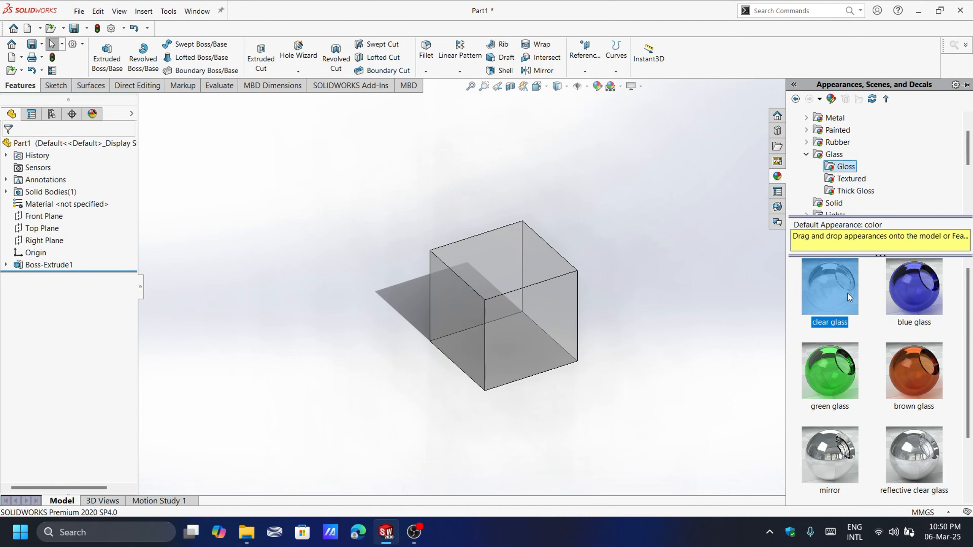
middle_drag(659, 319, 571, 325)
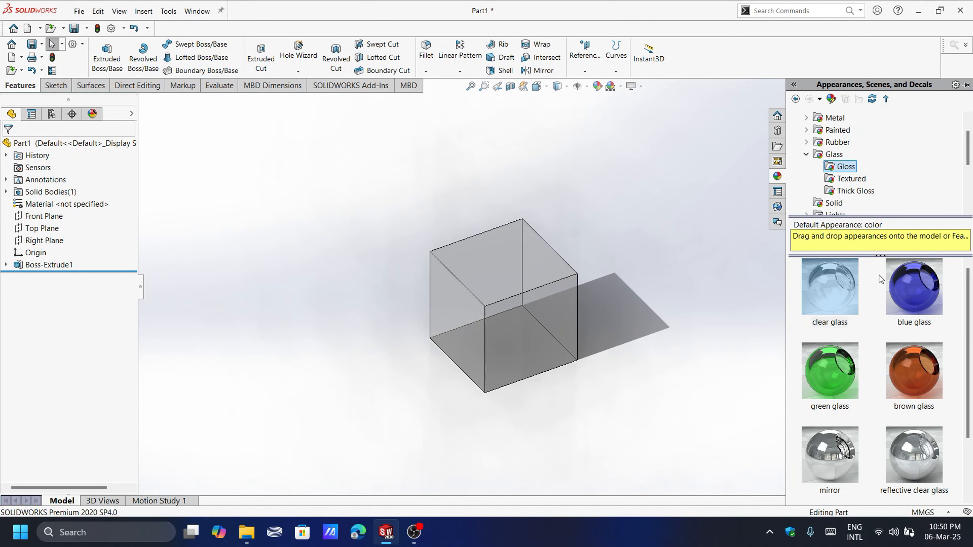
- Try blue, green, reflective clear, mirror and sandblasted glass appearances on the cube in turn
double_click(921, 285)
double_click(840, 373)
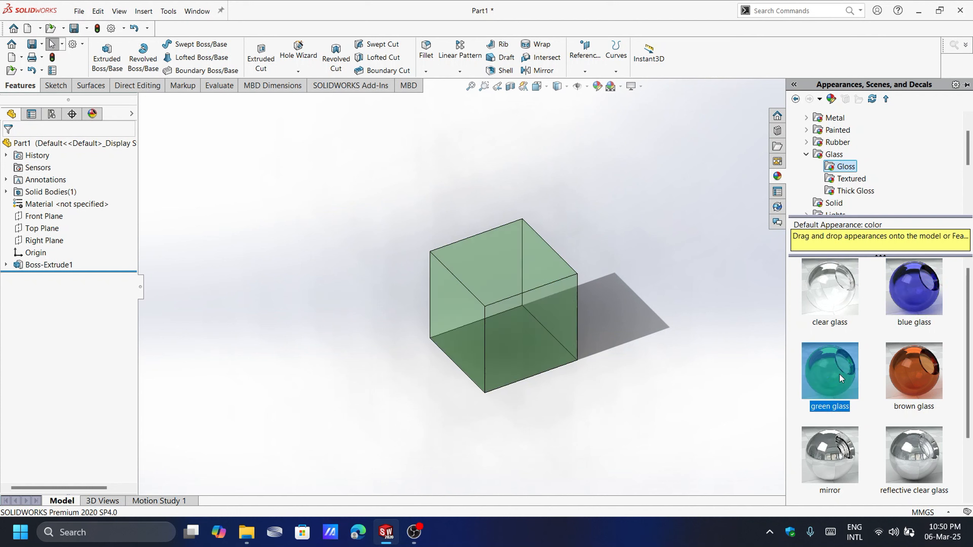
scroll(888, 379, down, 2)
double_click(889, 383)
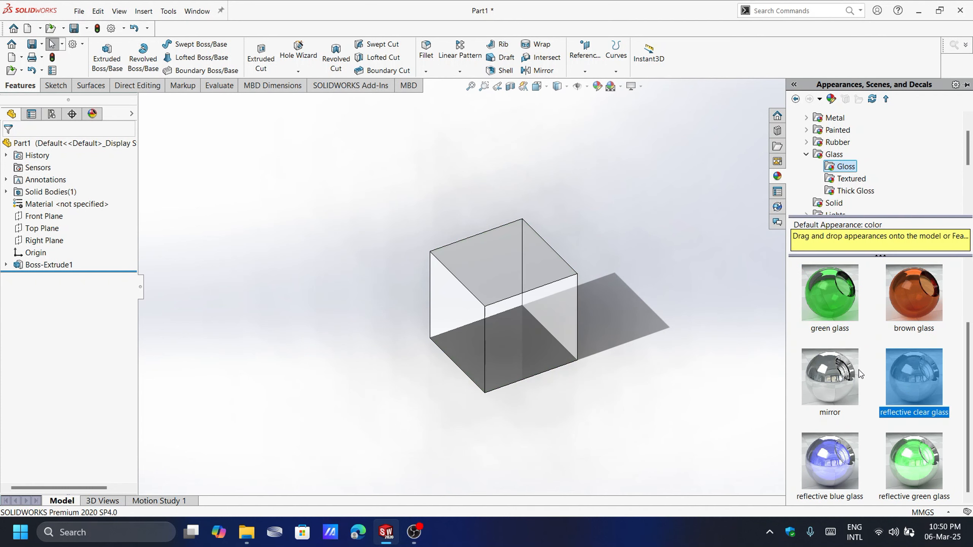
double_click(838, 375)
click(852, 179)
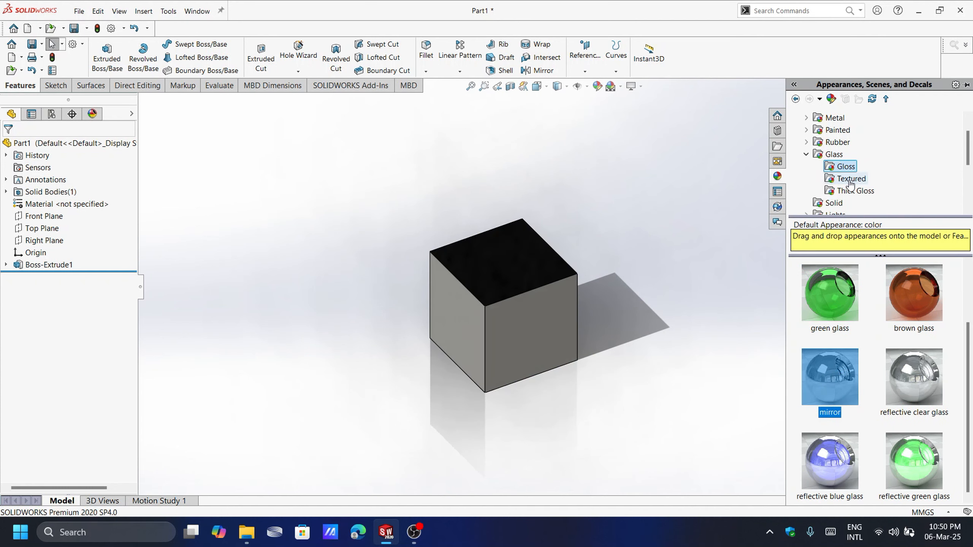
double_click(845, 355)
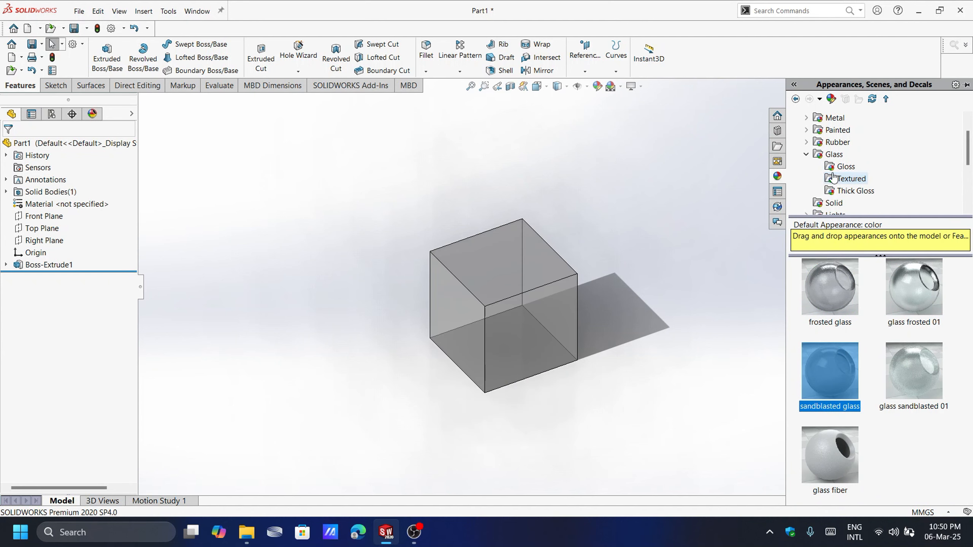
- Apply the polished aluminum metal appearance to the cube
scroll(848, 179, up, 1)
click(807, 142)
click(854, 155)
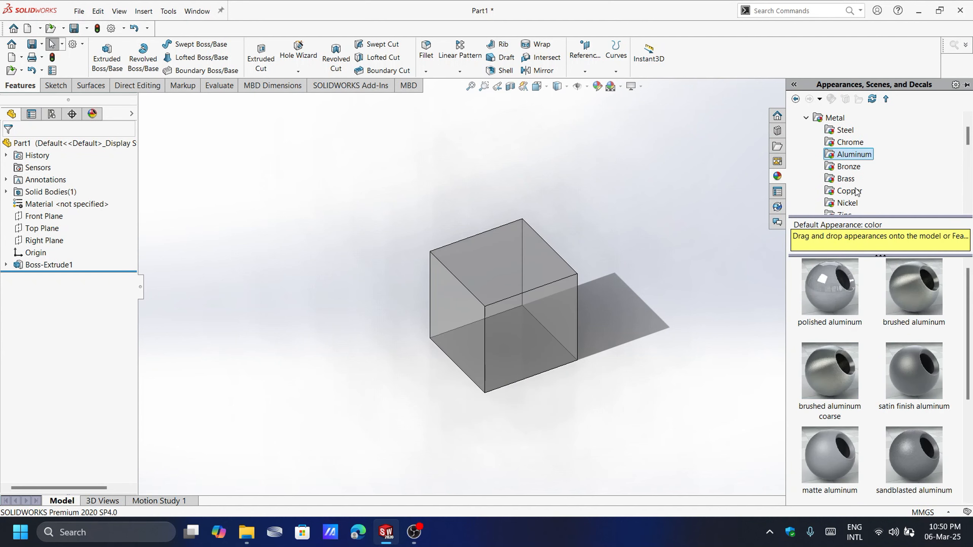
double_click(845, 295)
- Try polished brass on the cube, replace it with brushed brass, and inspect the result from different sides
click(846, 178)
double_click(839, 298)
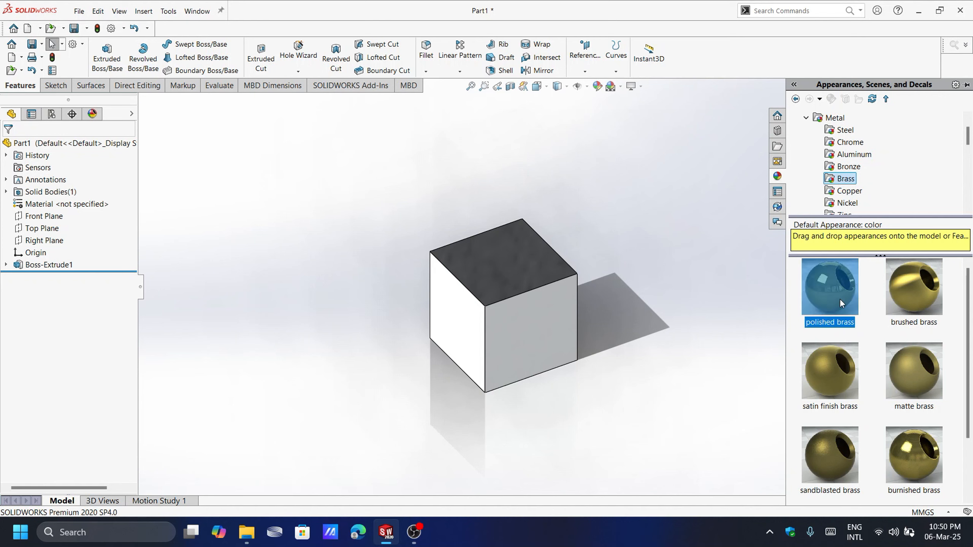
double_click(913, 300)
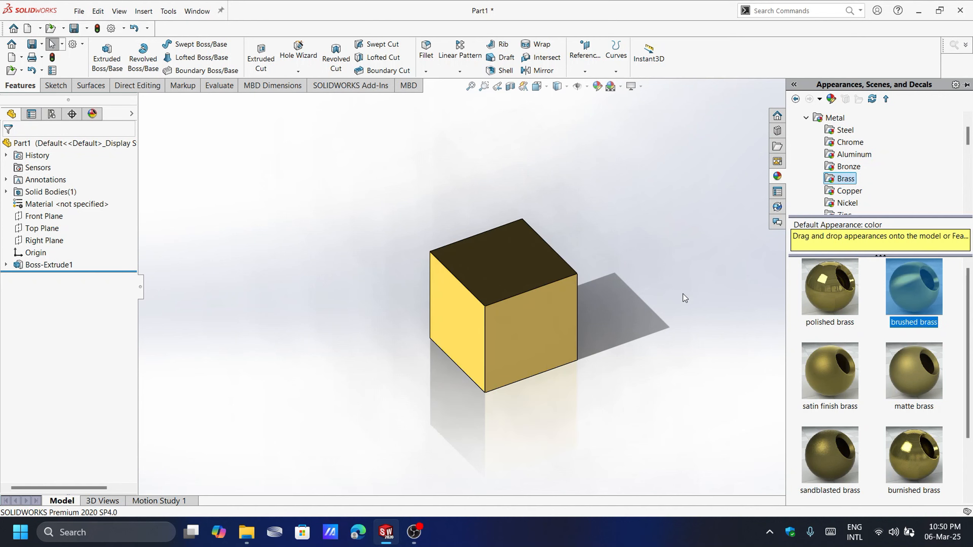
middle_drag(683, 293, 505, 306)
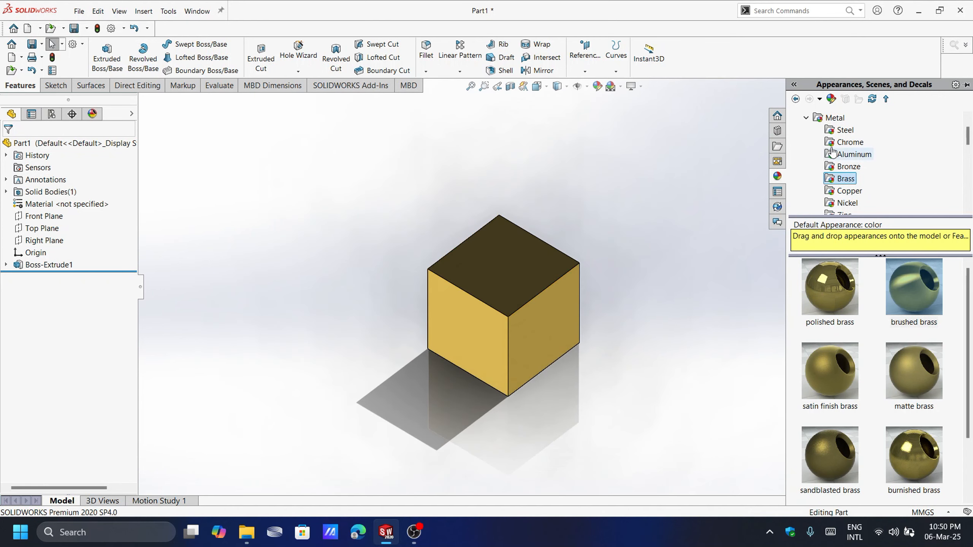
click(690, 159)
middle_drag(626, 262, 500, 258)
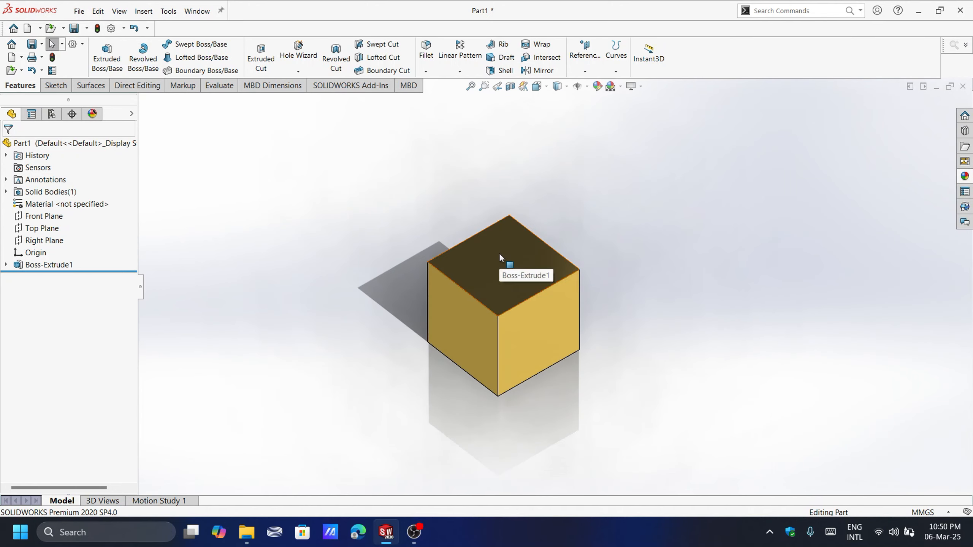